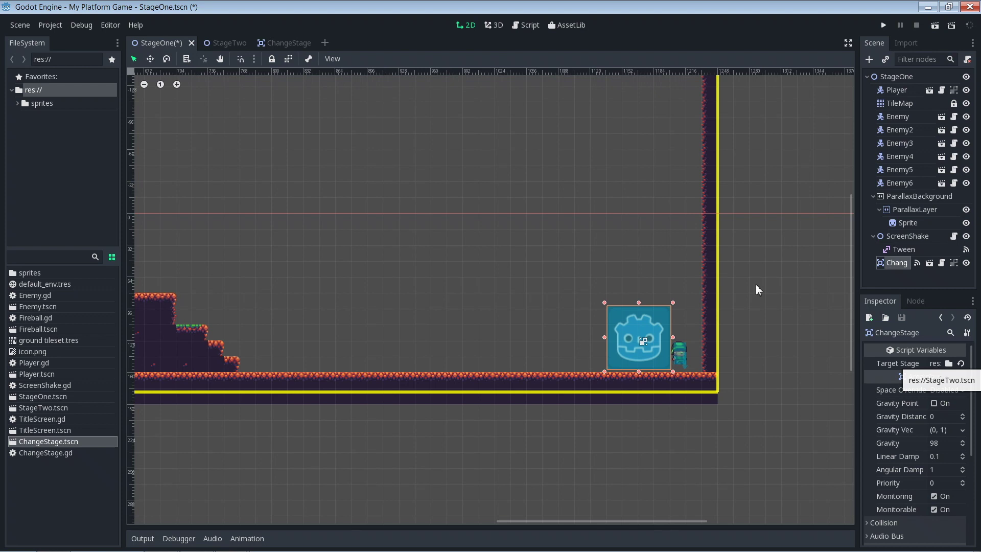
Run the project and playtest the start of StageOne, shooting the first ground enemy with fireballs and jumping onward
{"action": "left_click", "coordinate": [885, 26]}
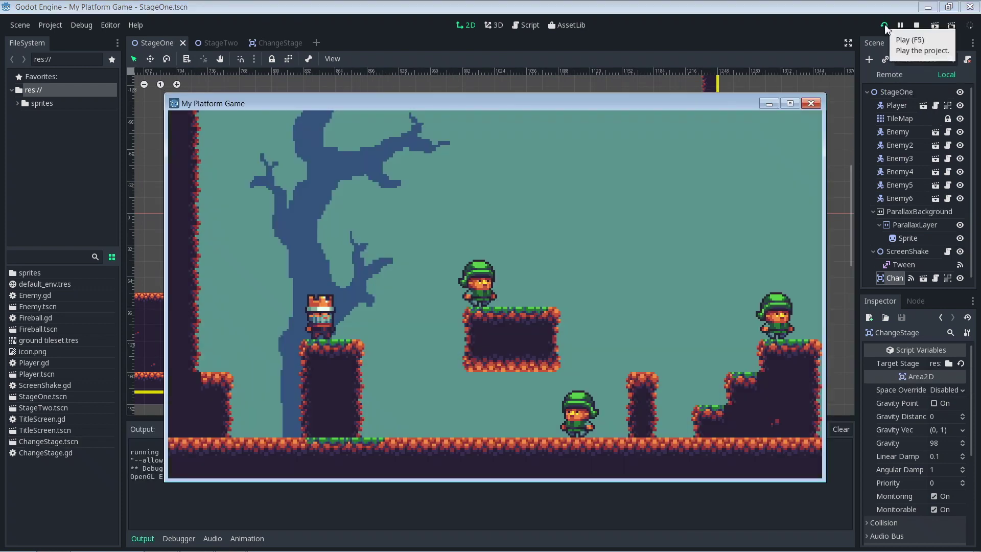
{"action": "key", "text": "Up"}
{"action": "key", "text": "Tab"}
{"action": "key", "text": "Right"}
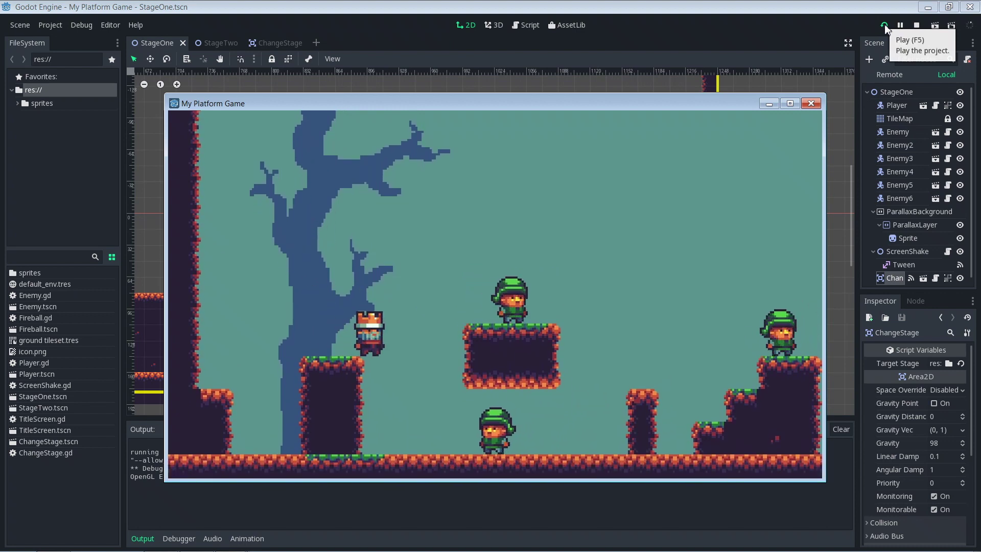
{"action": "key", "text": "Tab"}
{"action": "key", "text": "Tab"}
{"action": "key", "text": "Tab"}
{"action": "key", "text": "Tab"}
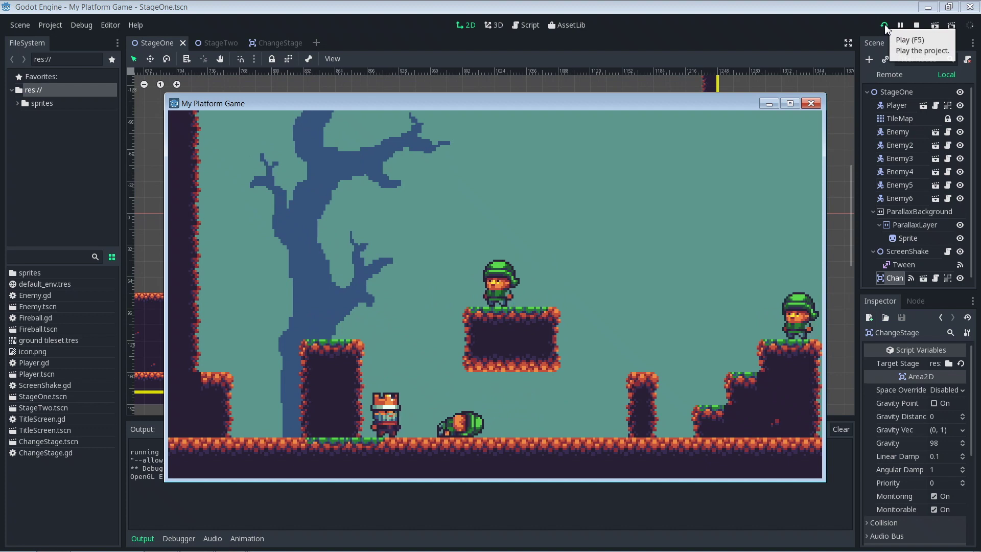
{"action": "key", "text": "Right"}
{"action": "key", "text": "Right"}
{"action": "key", "text": "Up"}
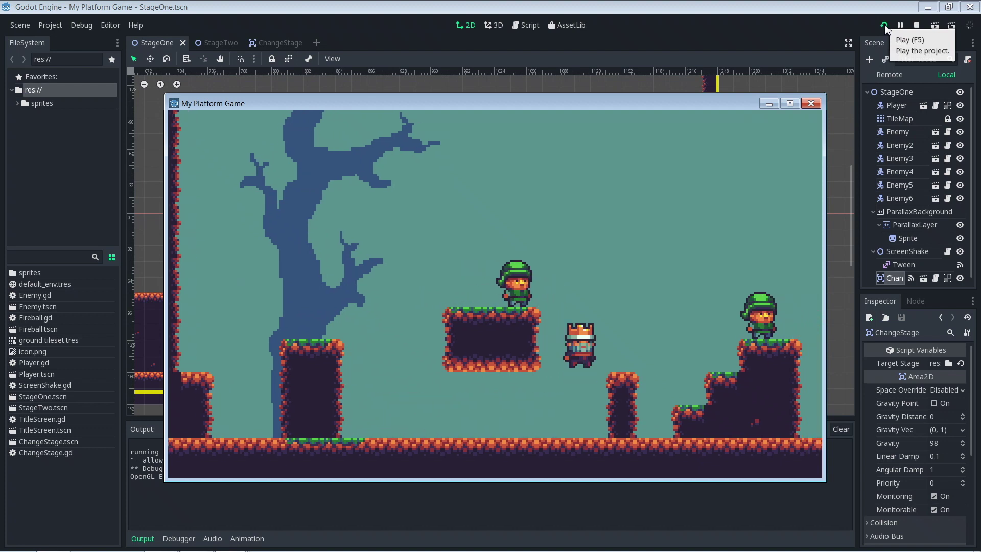
Playtest the middle of StageOne, jumping over the obstacles and shooting the enemies on the stepped block and low platform
{"action": "key", "text": "Tab"}
{"action": "key", "text": "Right"}
{"action": "key", "text": "Up"}
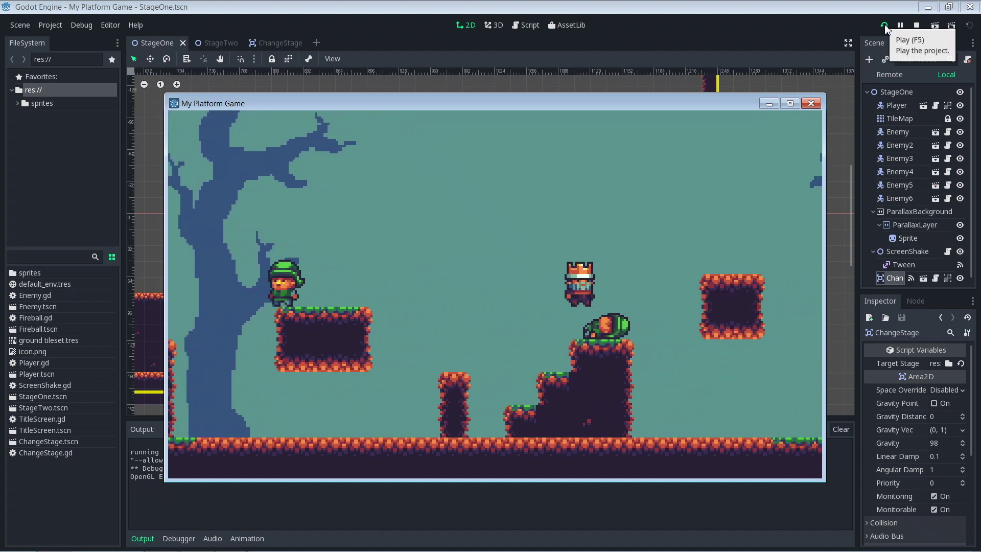
{"action": "key", "text": "Right"}
{"action": "key", "text": "Up"}
{"action": "key", "text": "Tab"}
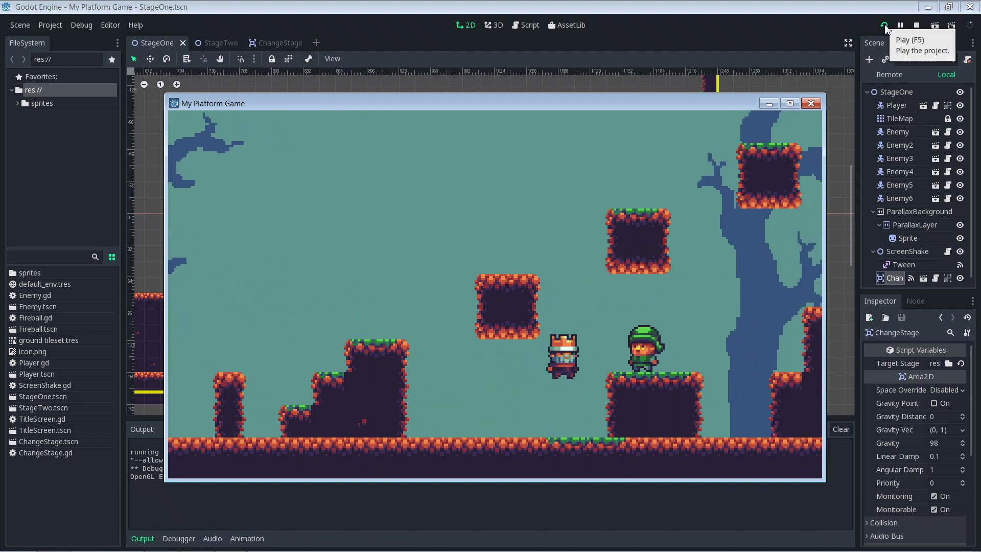
{"action": "key", "text": "Right"}
{"action": "key", "text": "Right"}
{"action": "key", "text": "Up"}
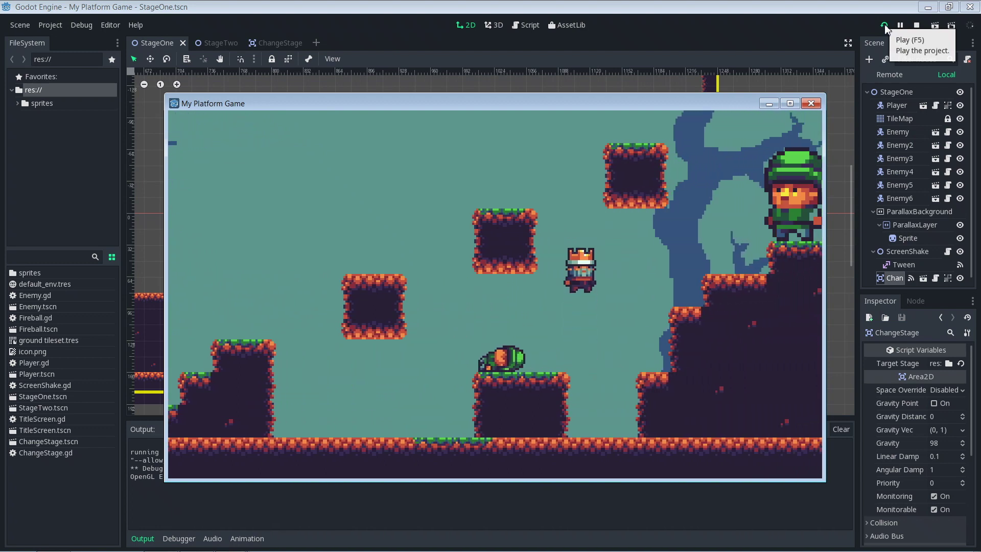
Playtest the StageOne hill, shooting the large enemy on its summit and jumping off the far side
{"action": "key", "text": "Right"}
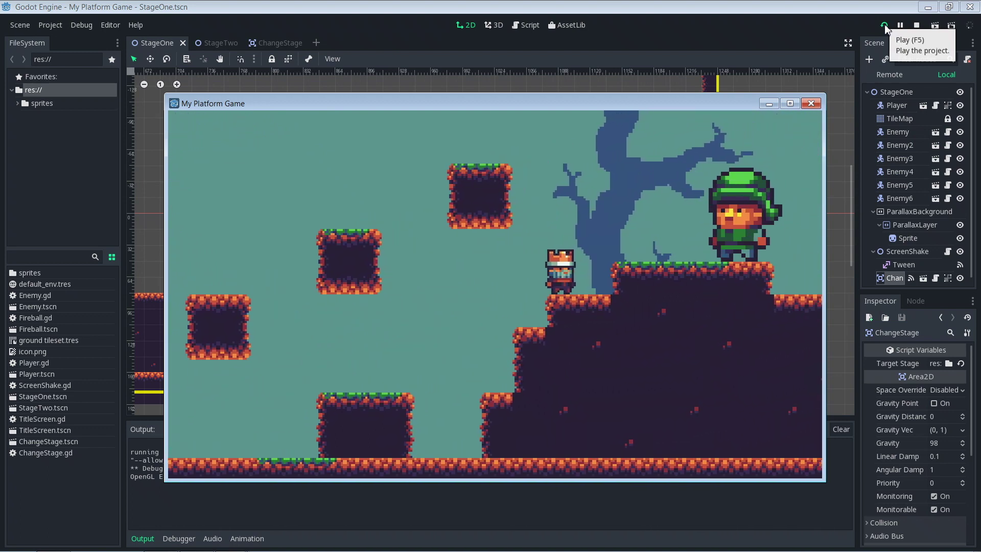
{"action": "key", "text": "Up"}
{"action": "key", "text": "Tab"}
{"action": "key", "text": "Right"}
{"action": "key", "text": "Right"}
{"action": "key", "text": "Up"}
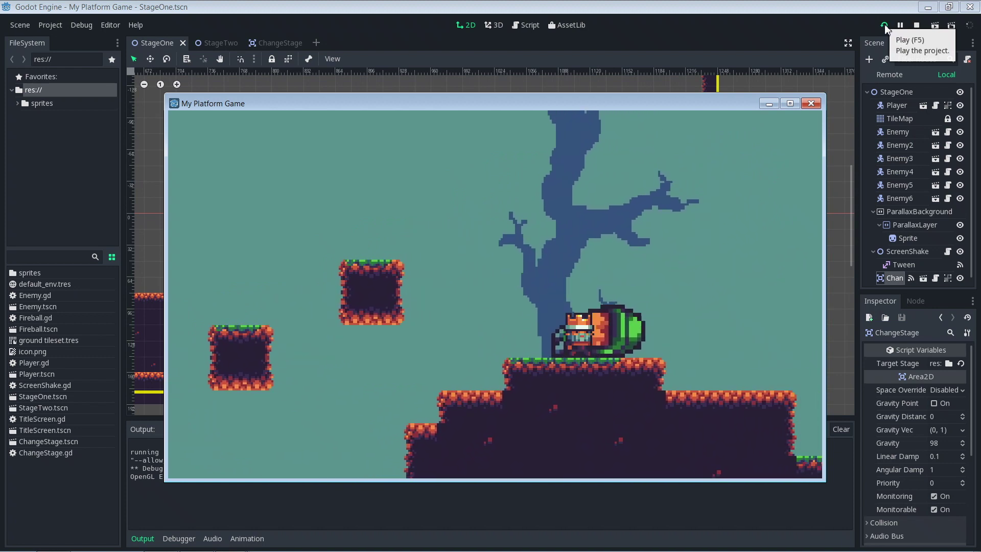
{"action": "key", "text": "Right"}
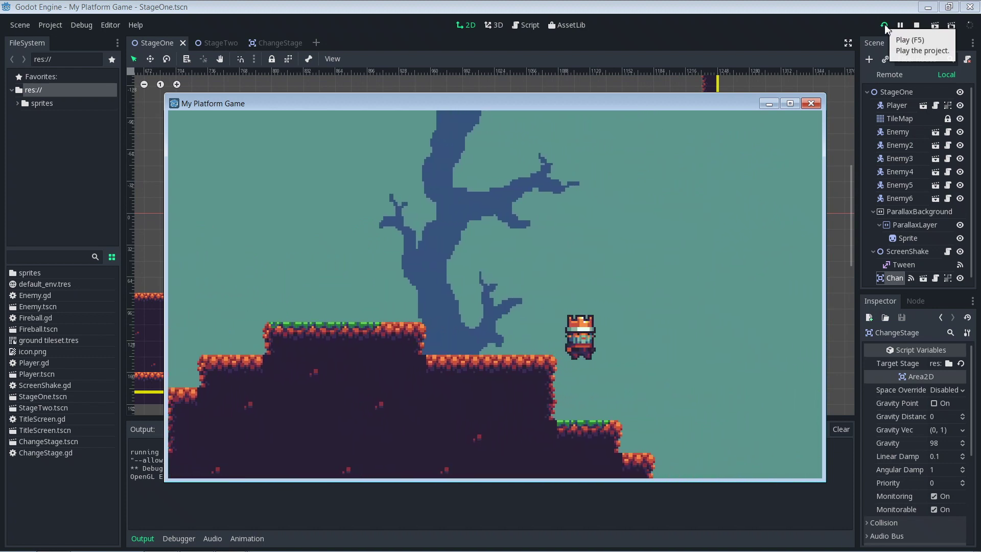
Run the player past the last large enemy into the ChangeStage icon to test the transition to StageTwo
{"action": "key", "text": "Right"}
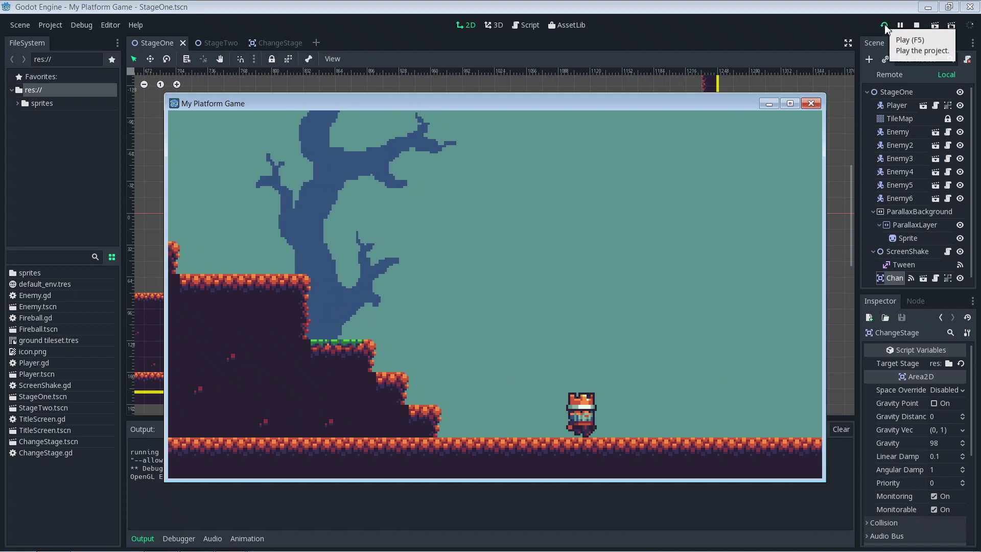
{"action": "key", "text": "Right"}
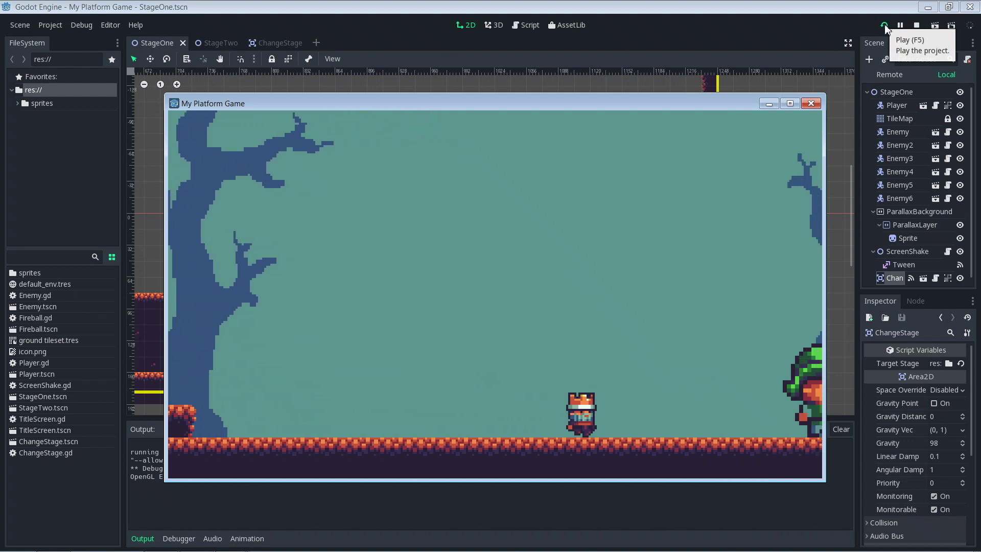
{"action": "key", "text": "Right"}
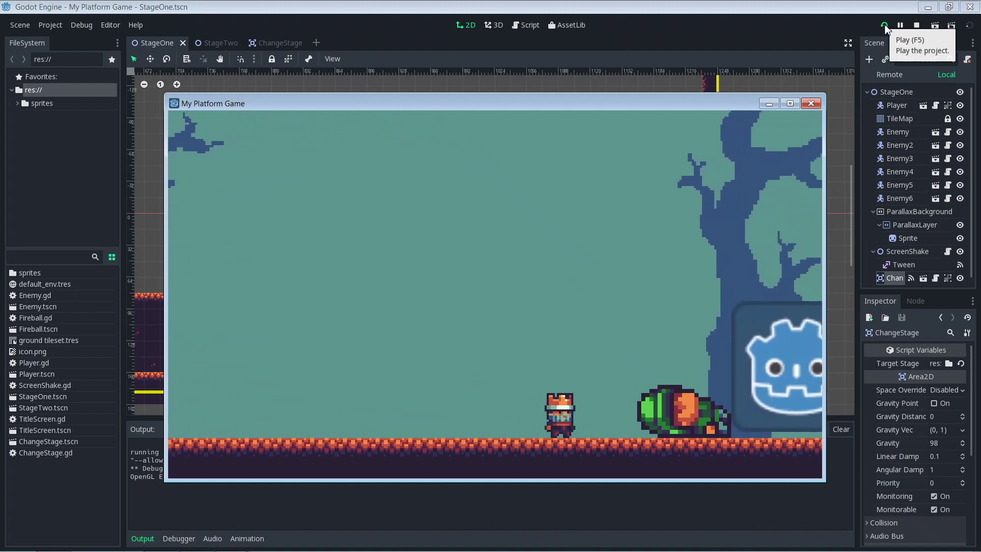
{"action": "key", "text": "Right"}
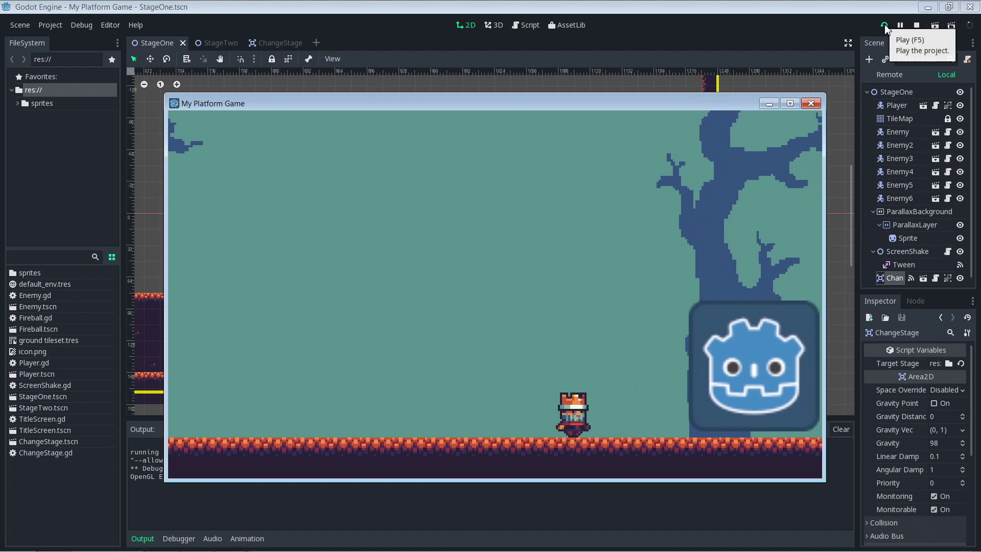
{"action": "key", "text": "Right"}
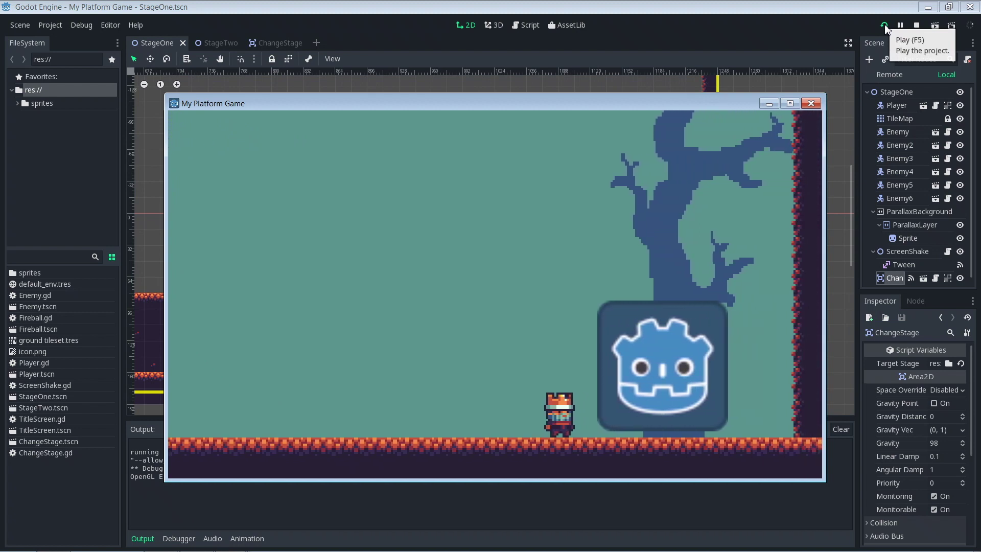
{"action": "key", "text": "Right"}
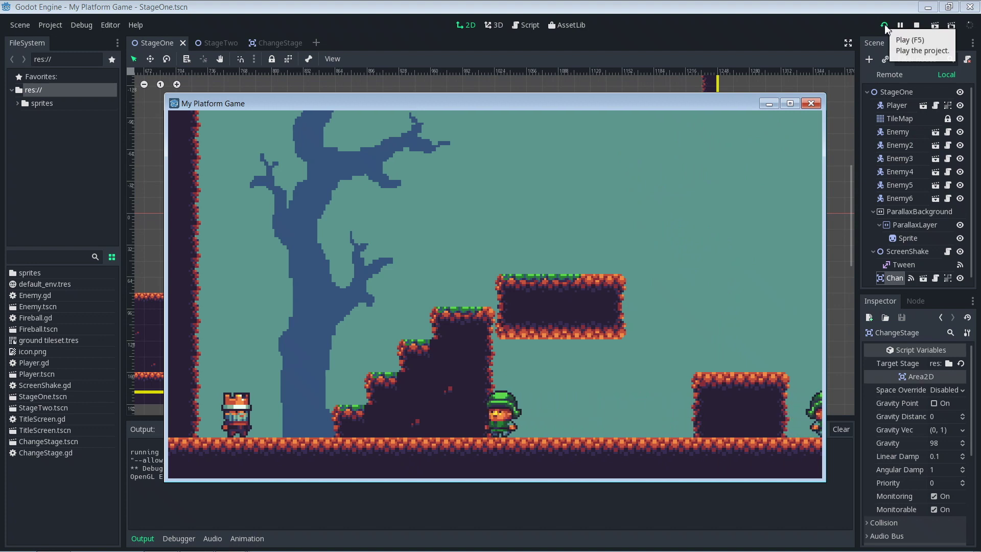
Playtest the start of StageTwo, crossing the stairs and floating block and shooting the ground enemy behind them
{"action": "key", "text": "Right"}
{"action": "key", "text": "Up"}
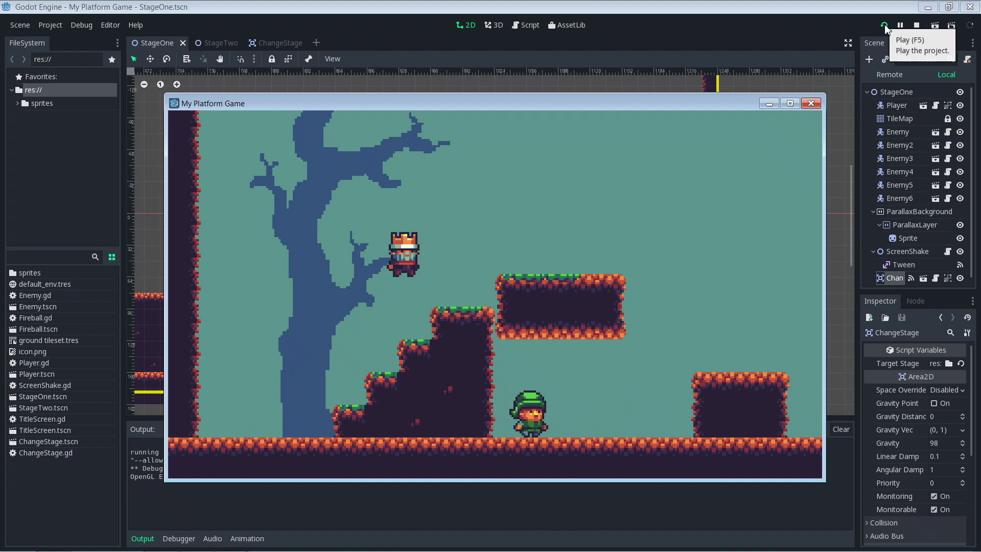
{"action": "key", "text": "Right"}
{"action": "key", "text": "Up"}
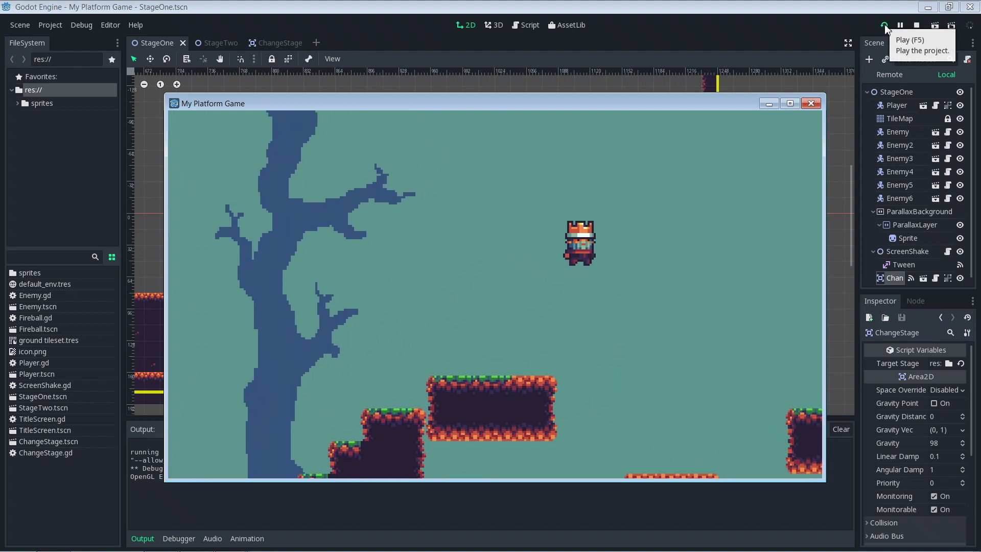
{"action": "key", "text": "Left"}
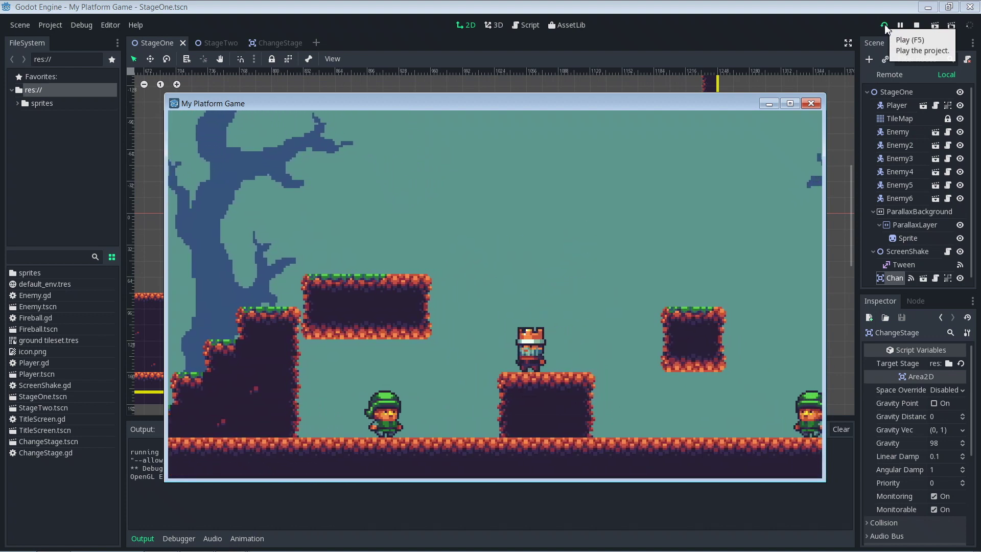
{"action": "key", "text": "Left"}
{"action": "key", "text": "Tab"}
{"action": "key", "text": "Up"}
{"action": "key", "text": "Right"}
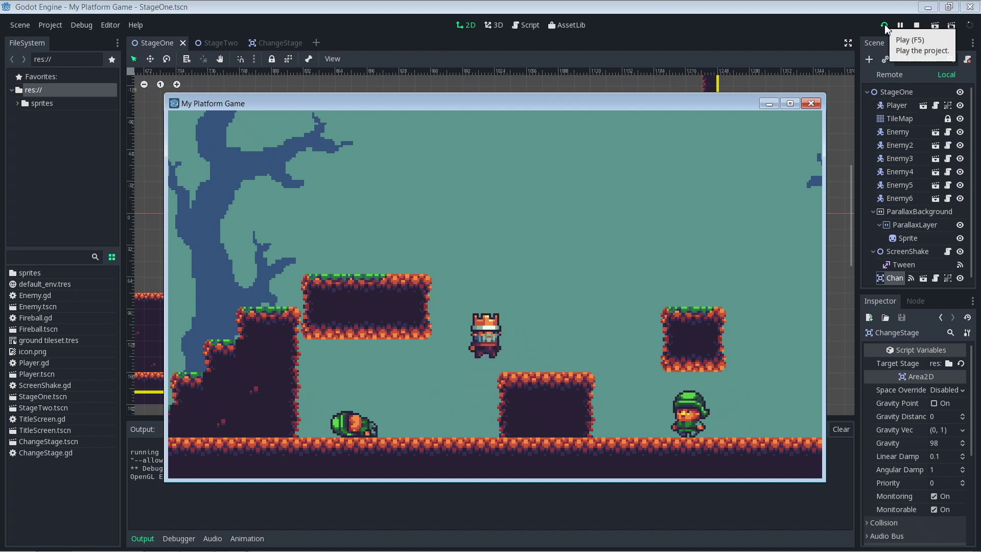
Test jumps onto the small floating block and back to the long grassy platform in StageTwo, and close the game
{"action": "key", "text": "Right"}
{"action": "key", "text": "Up"}
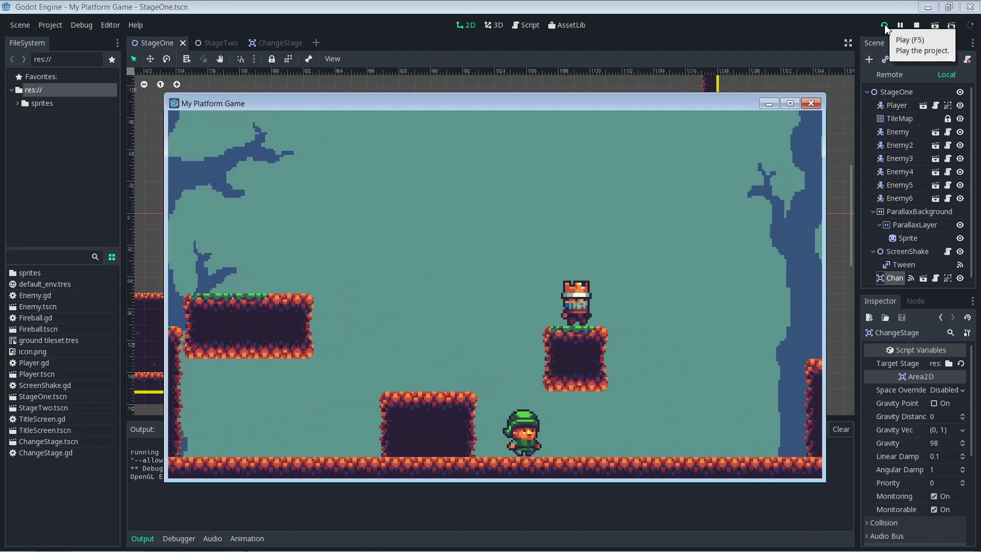
{"action": "key", "text": "Up"}
{"action": "key", "text": "Left"}
{"action": "key", "text": "Up"}
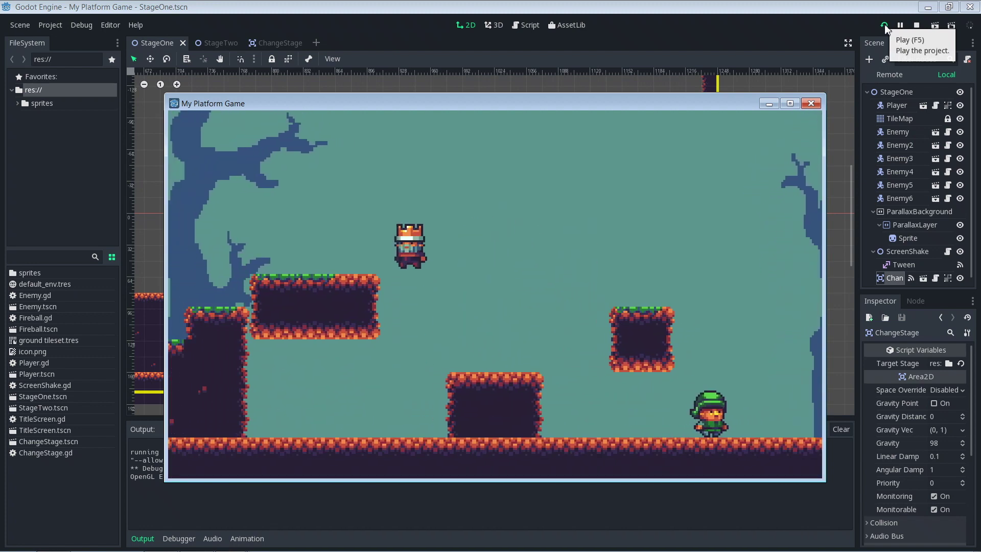
{"action": "key", "text": "Left"}
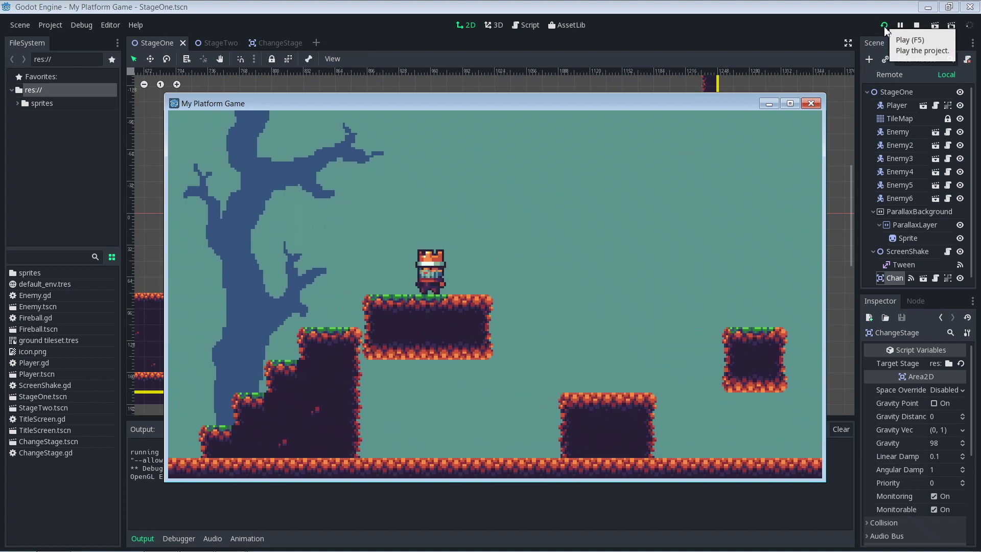
{"action": "left_click", "coordinate": [811, 104]}
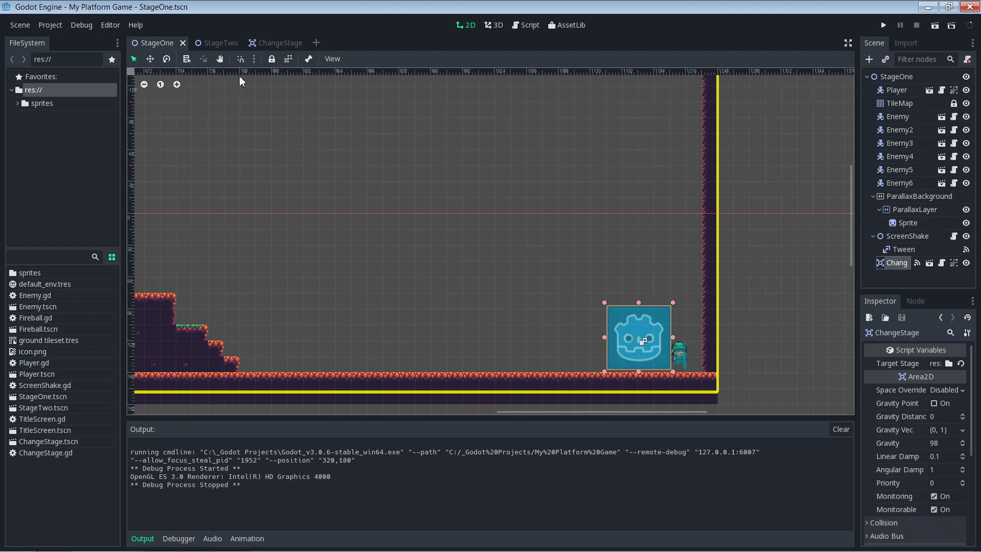
Open the StageTwo scene and place an instance of ChangeStage.tscn on the raised ledge beside the tall wall
{"action": "left_click", "coordinate": [214, 44]}
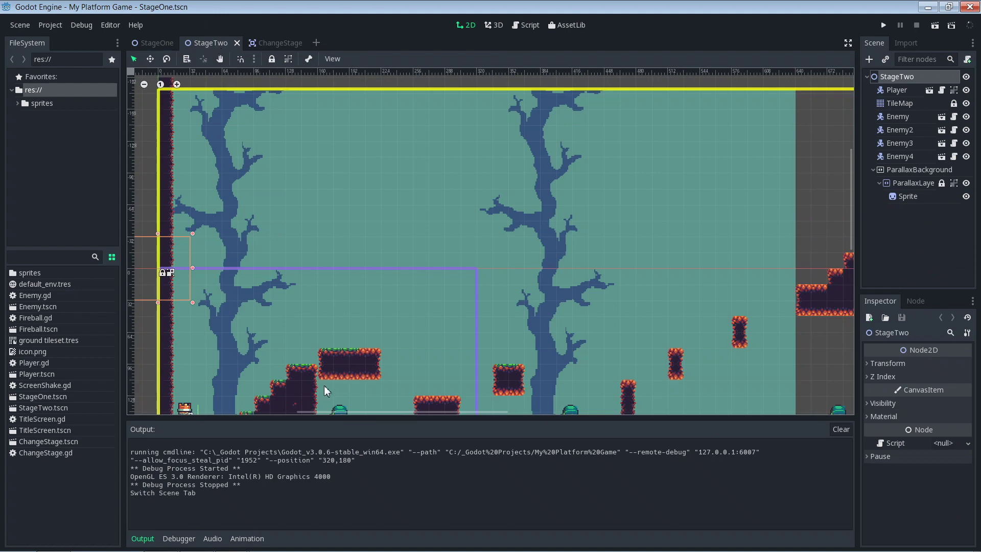
{"action": "mouse_move", "coordinate": [354, 411]}
{"action": "left_mouse_down"}
{"action": "mouse_move", "coordinate": [327, 418]}
{"action": "mouse_move", "coordinate": [351, 416]}
{"action": "left_mouse_up"}
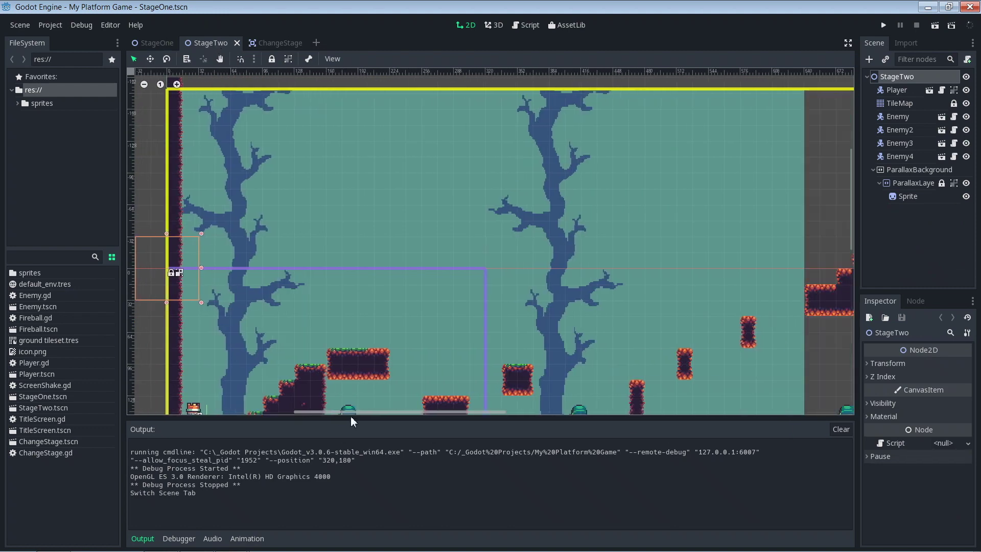
{"action": "left_click_drag", "start_coordinate": [851, 241], "coordinate": [852, 274]}
{"action": "left_click_drag", "start_coordinate": [469, 413], "coordinate": [614, 412]}
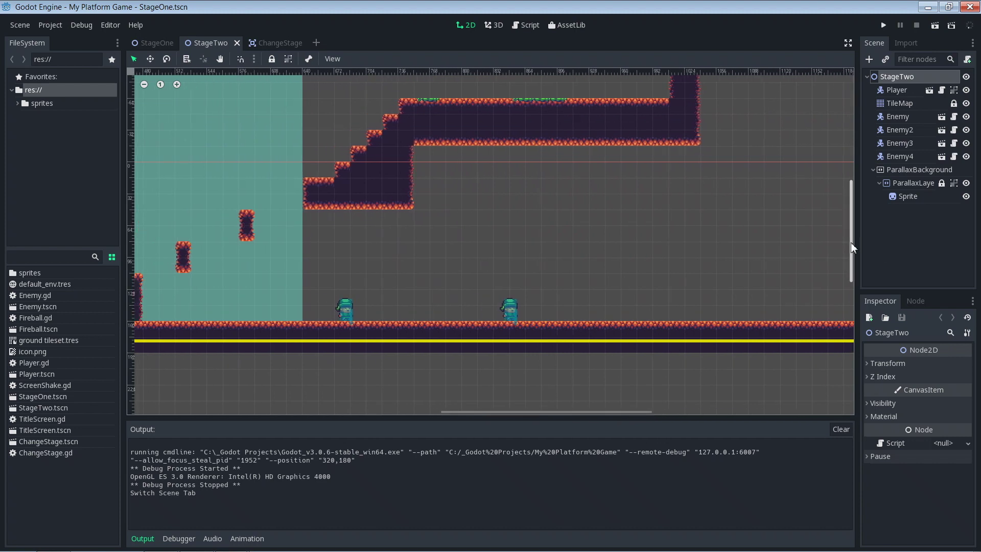
{"action": "left_click_drag", "start_coordinate": [851, 243], "coordinate": [851, 206]}
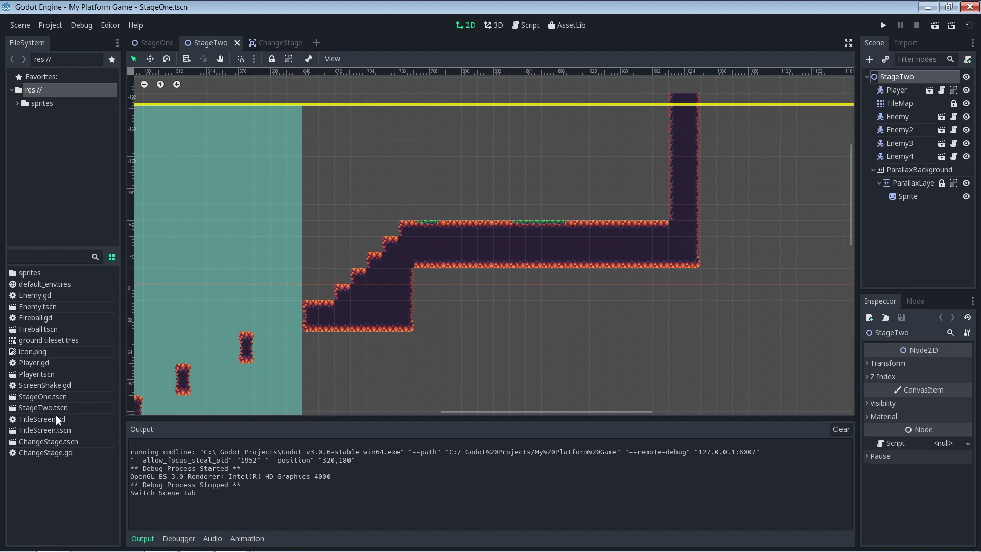
{"action": "left_click_drag", "start_coordinate": [51, 409], "coordinate": [555, 238]}
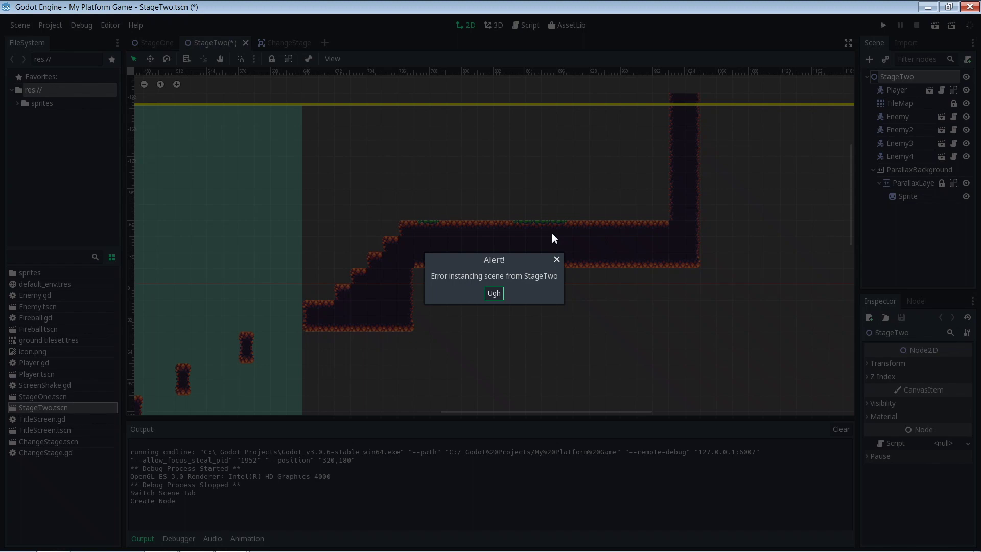
{"action": "left_click", "coordinate": [494, 294]}
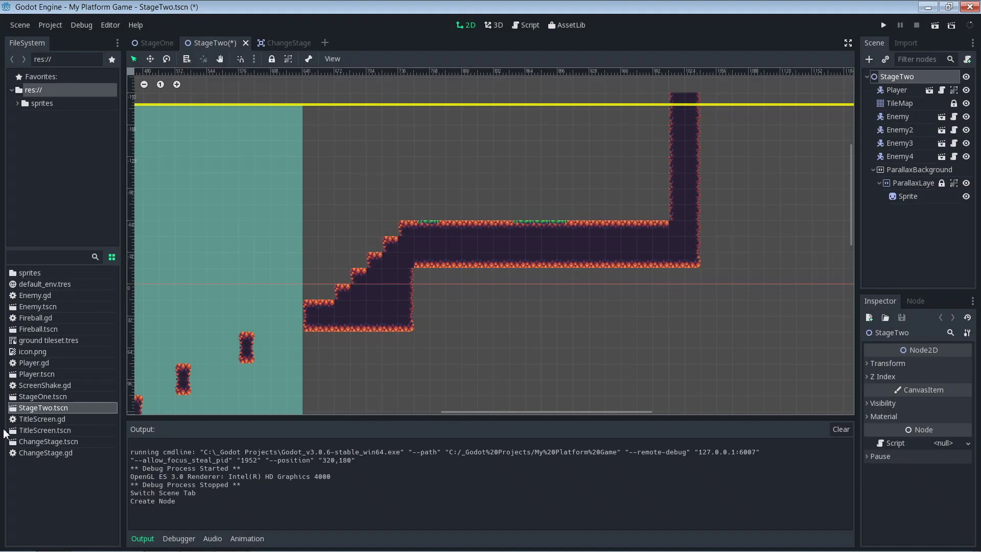
{"action": "left_click", "coordinate": [47, 440]}
{"action": "left_click_drag", "start_coordinate": [51, 443], "coordinate": [621, 186]}
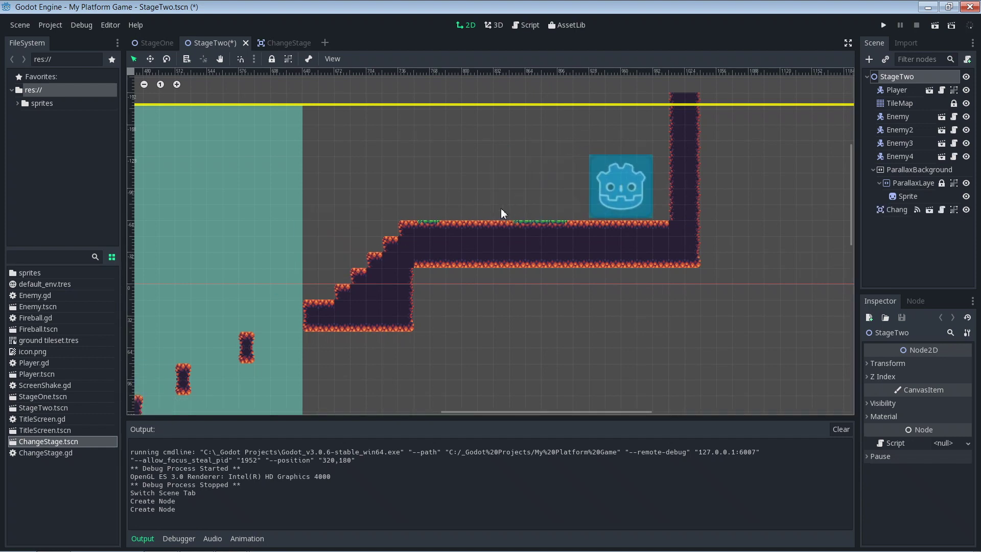
Playtest the StageTwo scene, crossing the stairs, floating platform and low block and shooting the ground enemy past them
{"action": "left_click_drag", "start_coordinate": [492, 412], "coordinate": [338, 410]}
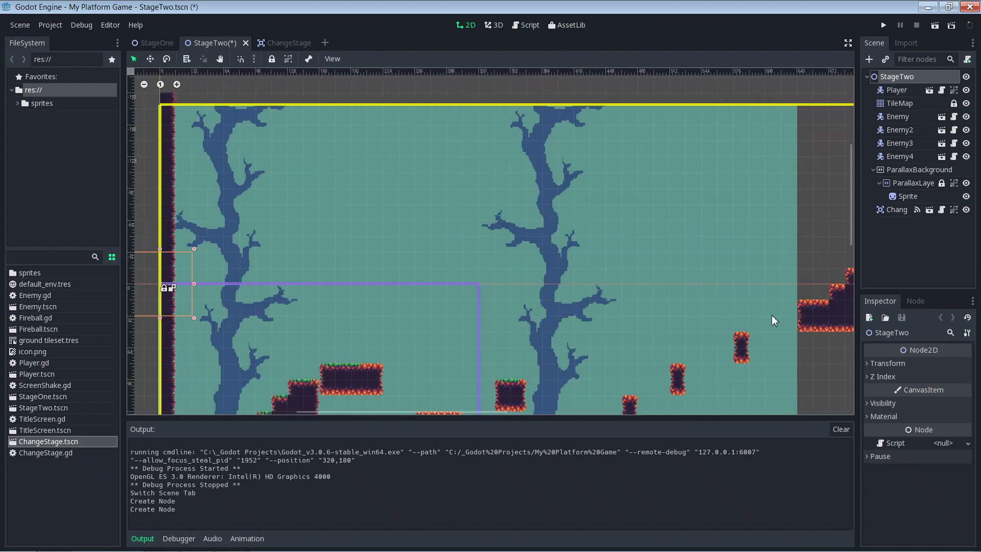
{"action": "left_click_drag", "start_coordinate": [849, 232], "coordinate": [839, 261]}
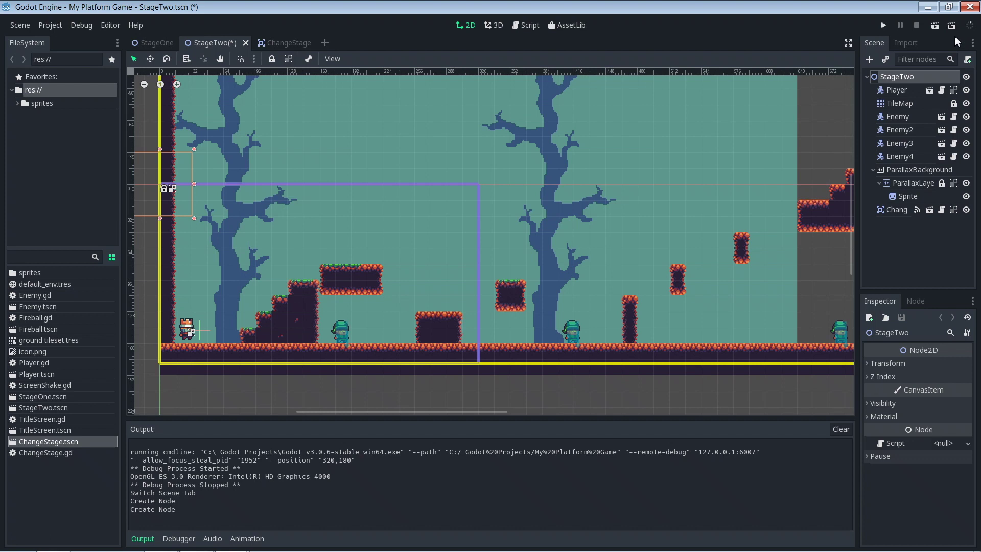
{"action": "left_click", "coordinate": [933, 28]}
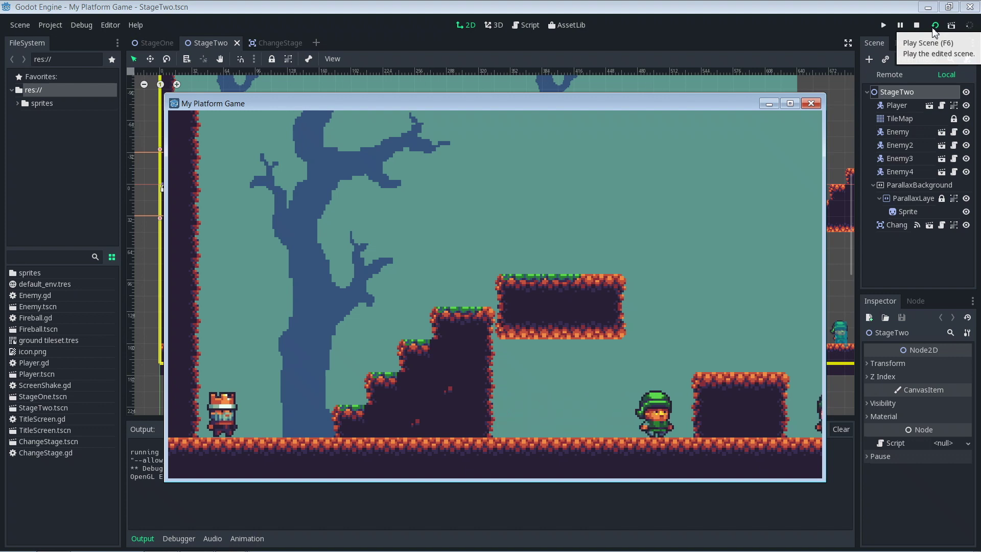
{"action": "key", "text": "Right"}
{"action": "key", "text": "Up"}
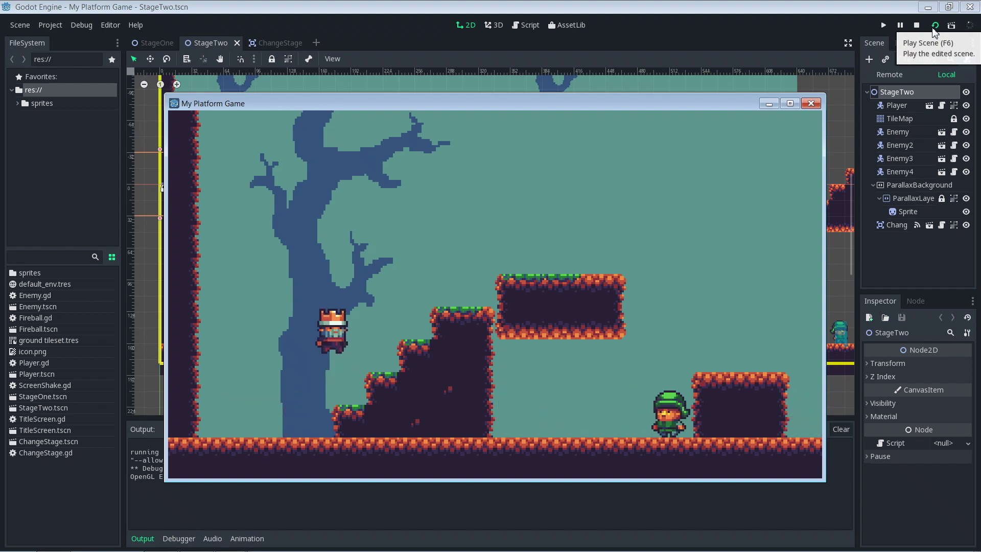
{"action": "key", "text": "Up"}
{"action": "key", "text": "Right"}
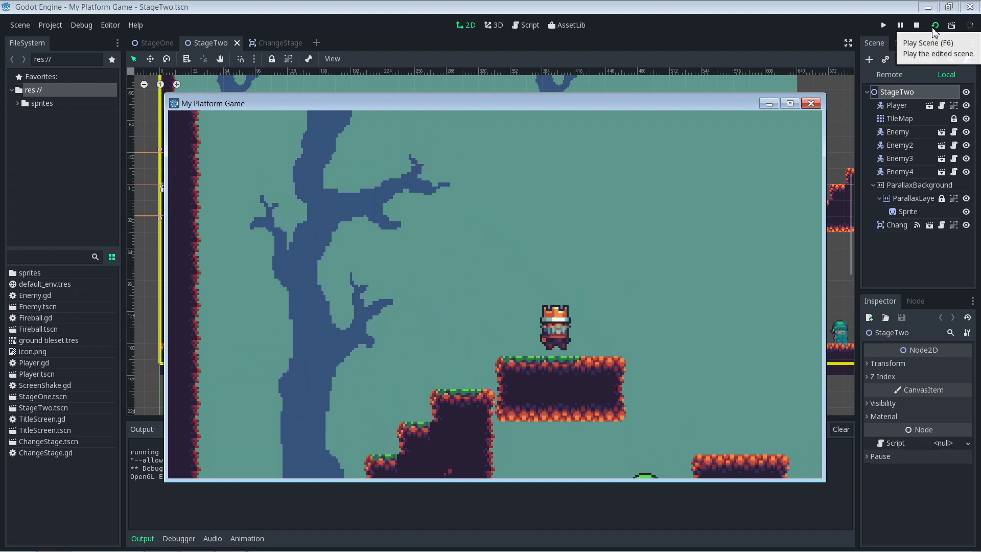
{"action": "key", "text": "Right"}
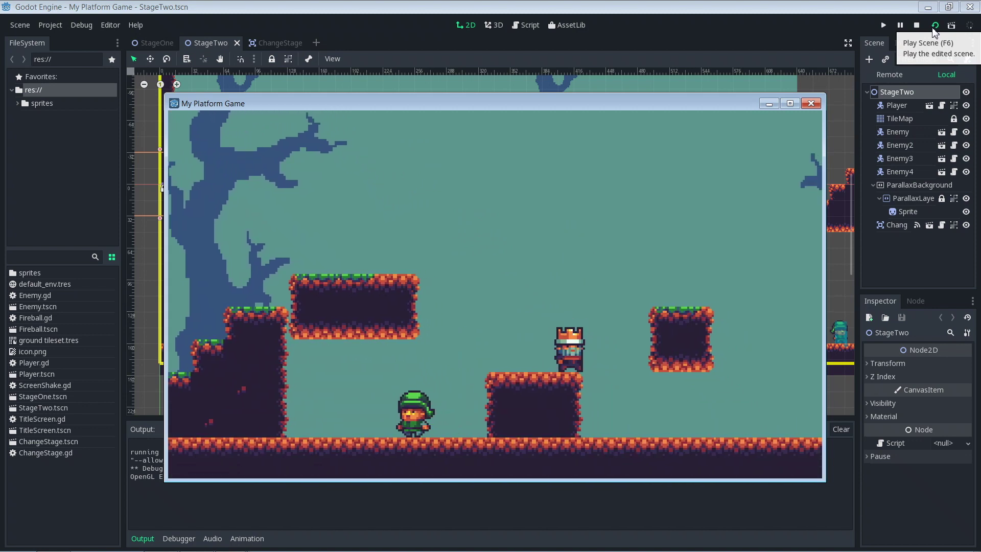
{"action": "key", "text": "Right"}
{"action": "key", "text": "Tab"}
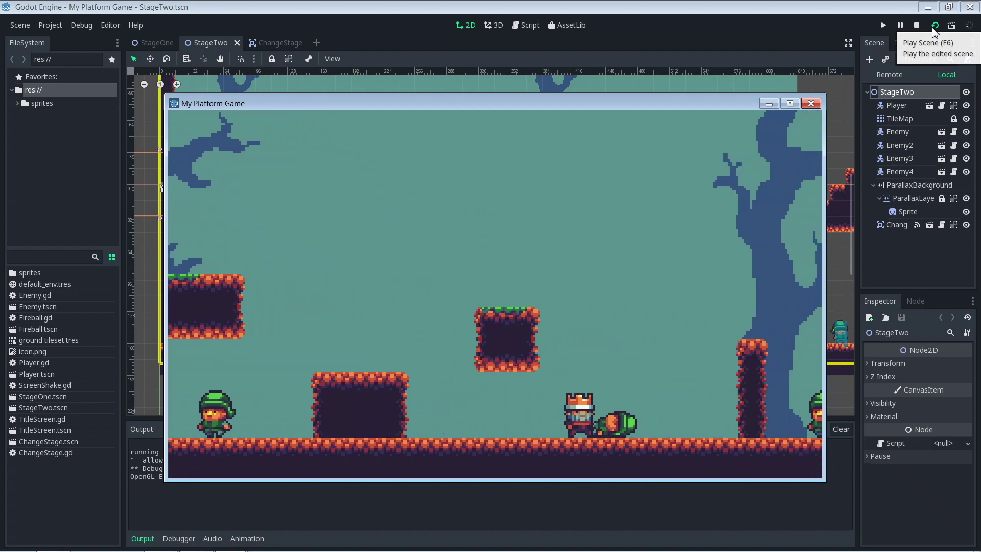
Jump the player onto the tall pillar and up across the two narrow floating blocks
{"action": "key", "text": "Right"}
{"action": "key", "text": "Up"}
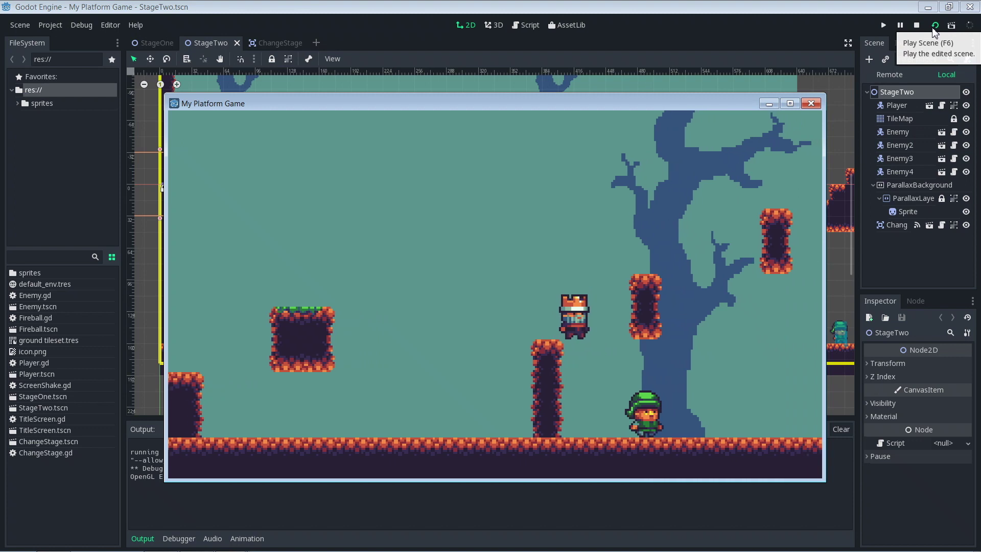
{"action": "key", "text": "Left"}
{"action": "key", "text": "Up"}
{"action": "key", "text": "Right"}
{"action": "key", "text": "Up"}
{"action": "key", "text": "Up"}
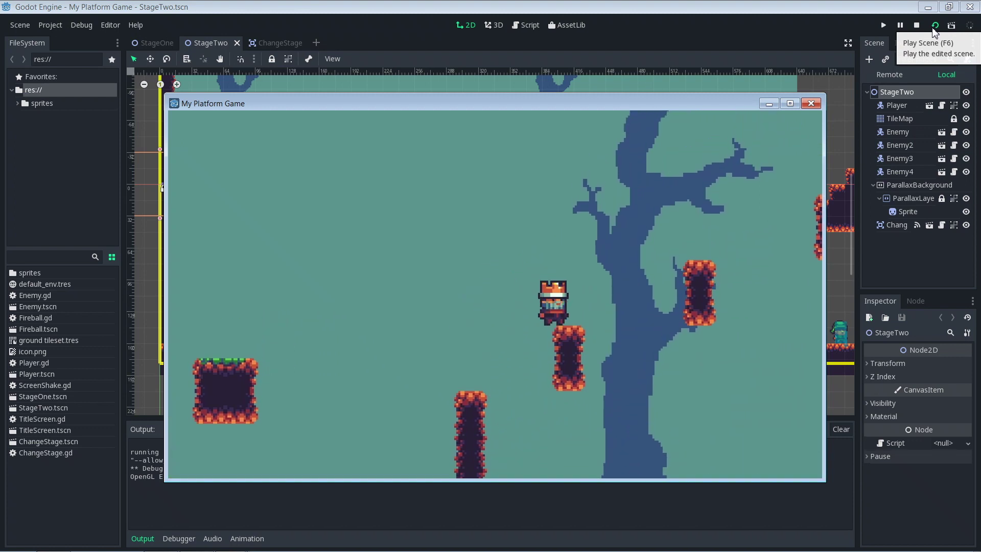
{"action": "key", "text": "Right"}
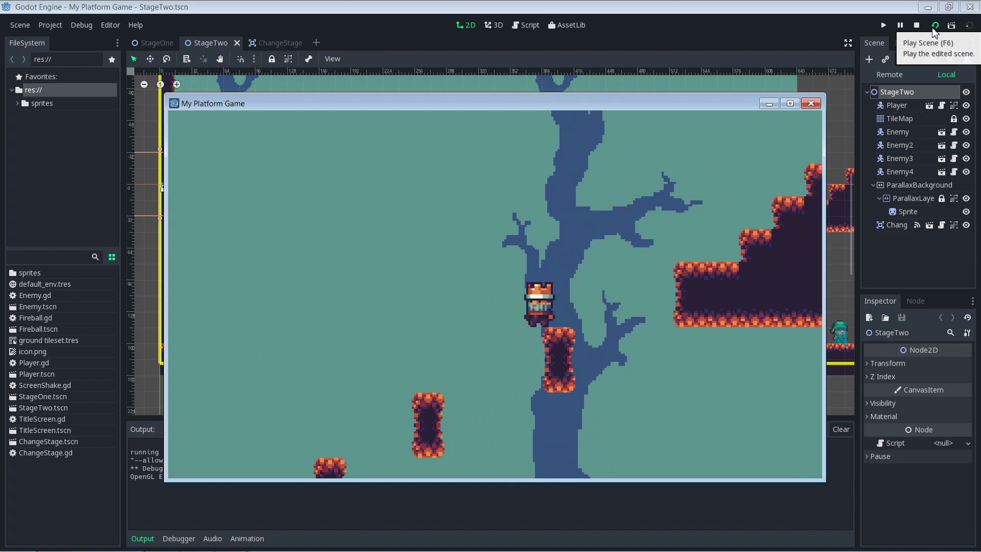
Climb the raised staircase to the grassy ledge and run the player into the ChangeStage icon to test its trigger
{"action": "key", "text": "Up"}
{"action": "key", "text": "Right"}
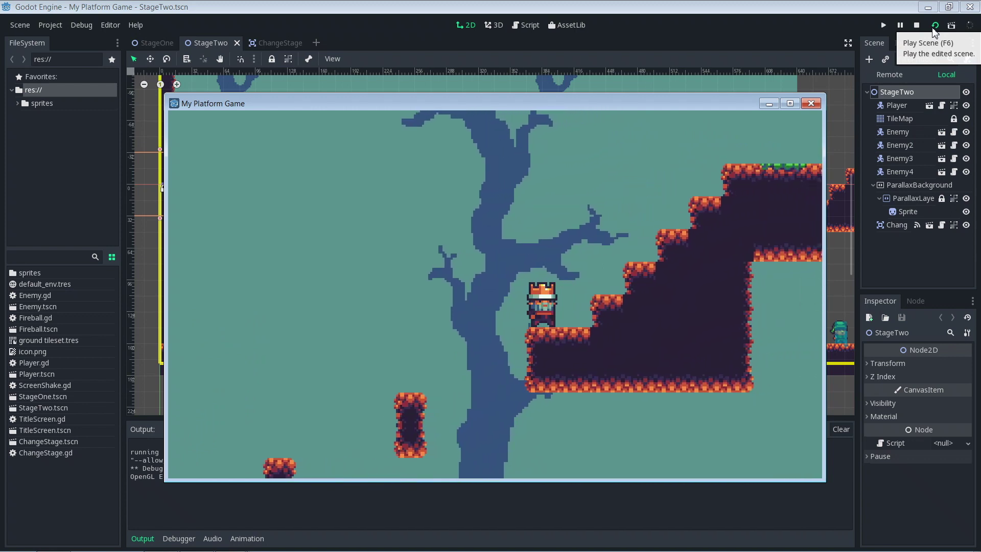
{"action": "key", "text": "Up"}
{"action": "key", "text": "Right"}
{"action": "key", "text": "Up"}
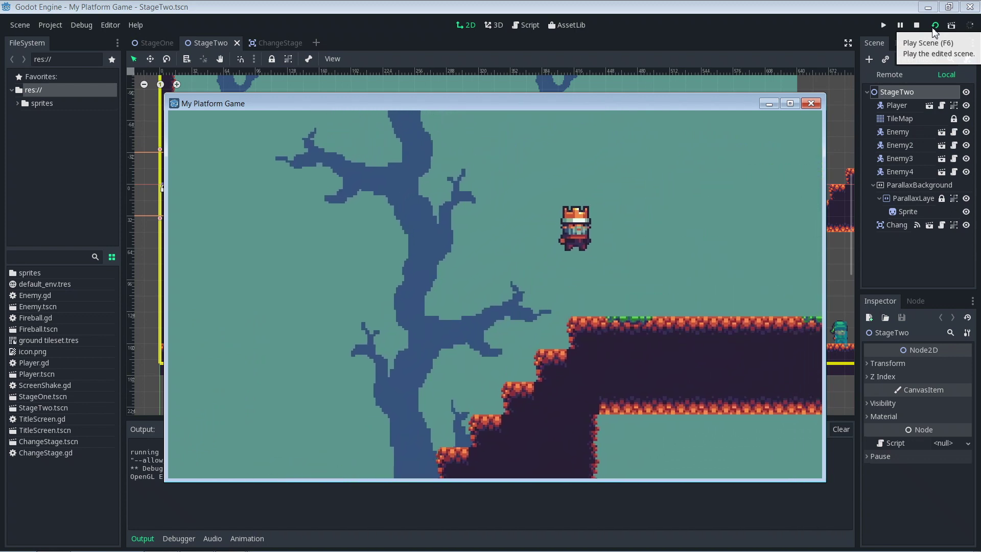
{"action": "key", "text": "Right"}
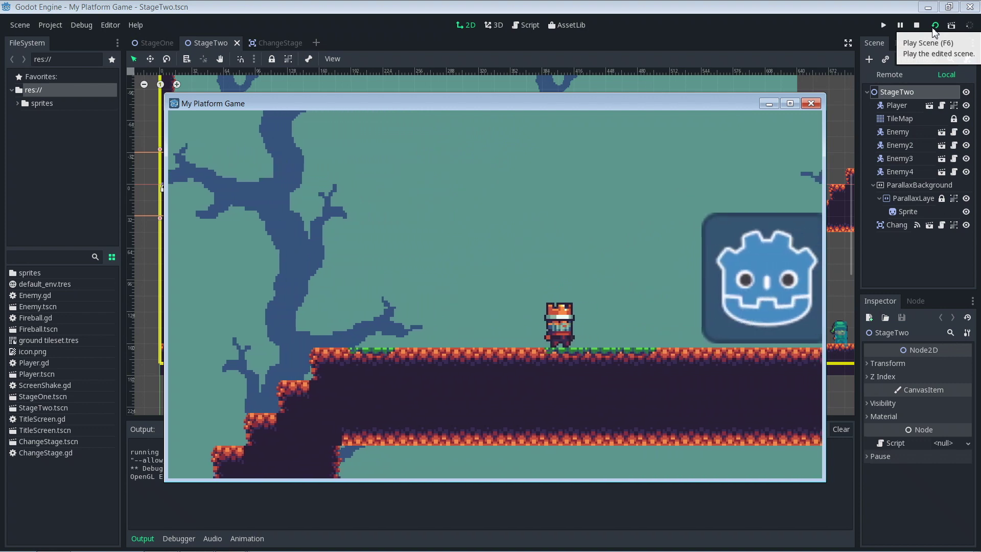
{"action": "key", "text": "Right"}
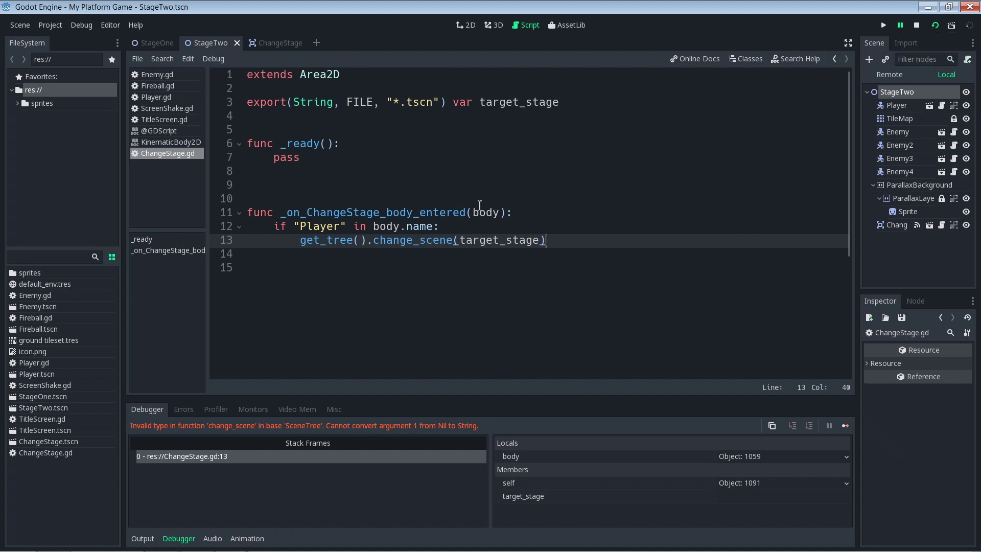
Set the Target Stage of StageTwo's ChangeStage node to StageOne.tscn
{"action": "left_click", "coordinate": [888, 226]}
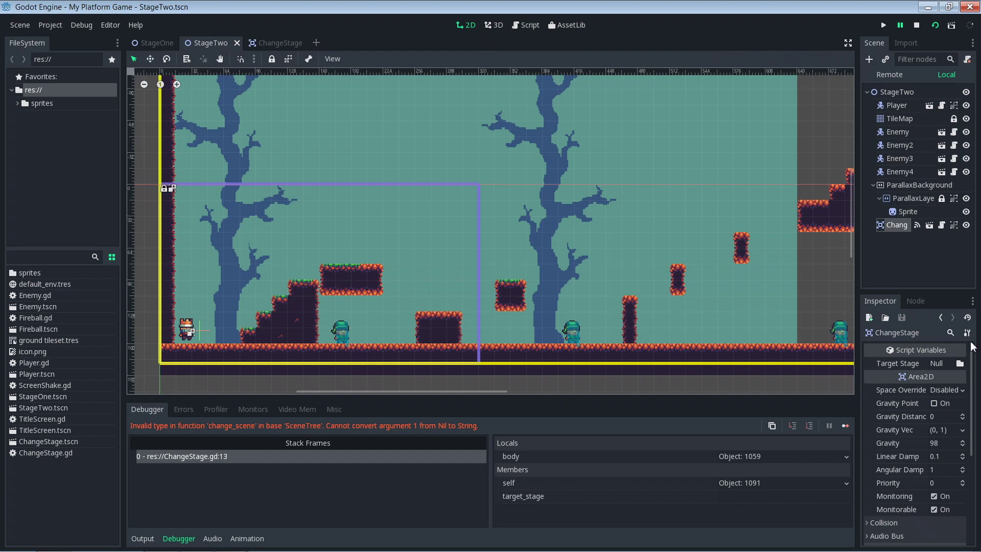
{"action": "left_click", "coordinate": [961, 364]}
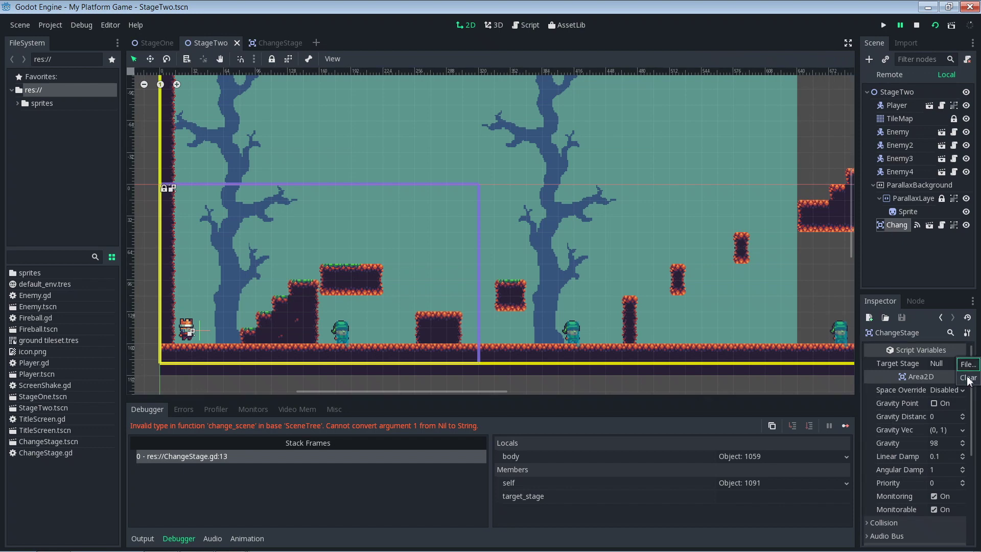
{"action": "left_click", "coordinate": [967, 364]}
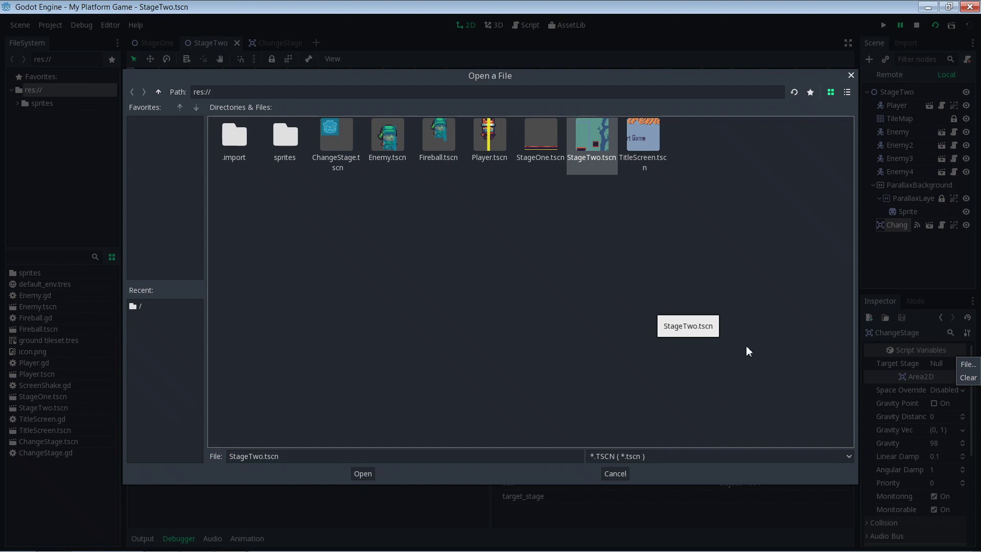
{"action": "left_click", "coordinate": [616, 473]}
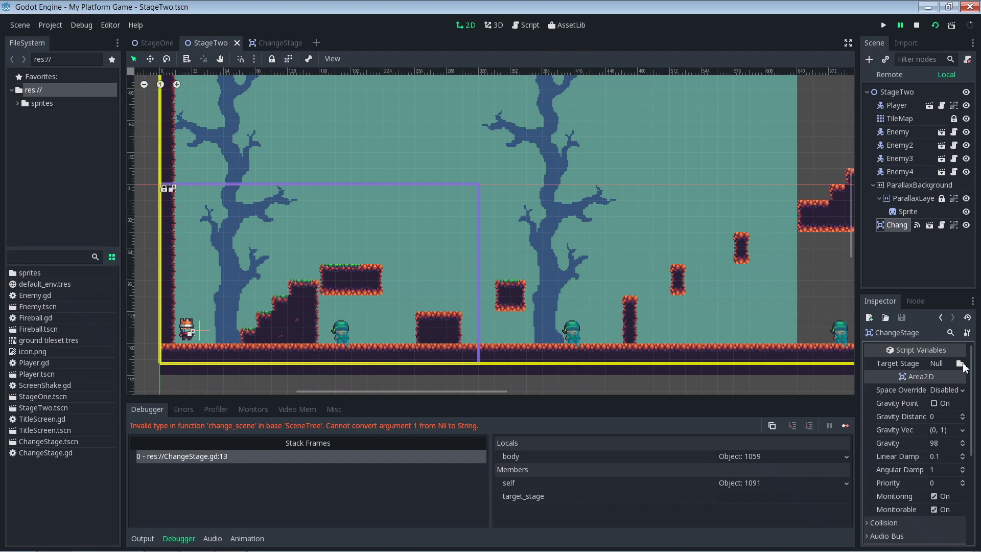
{"action": "left_click", "coordinate": [966, 365]}
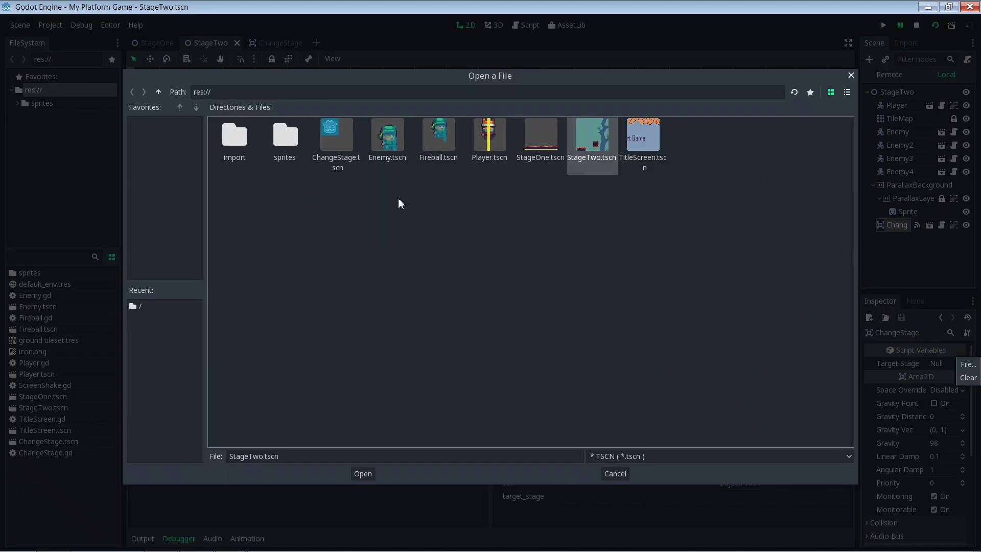
{"action": "left_click", "coordinate": [544, 146]}
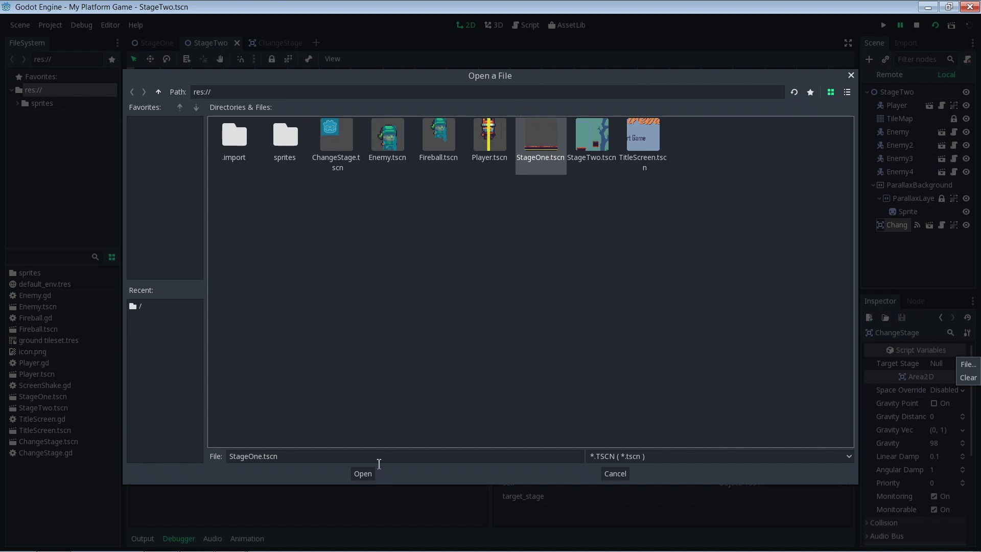